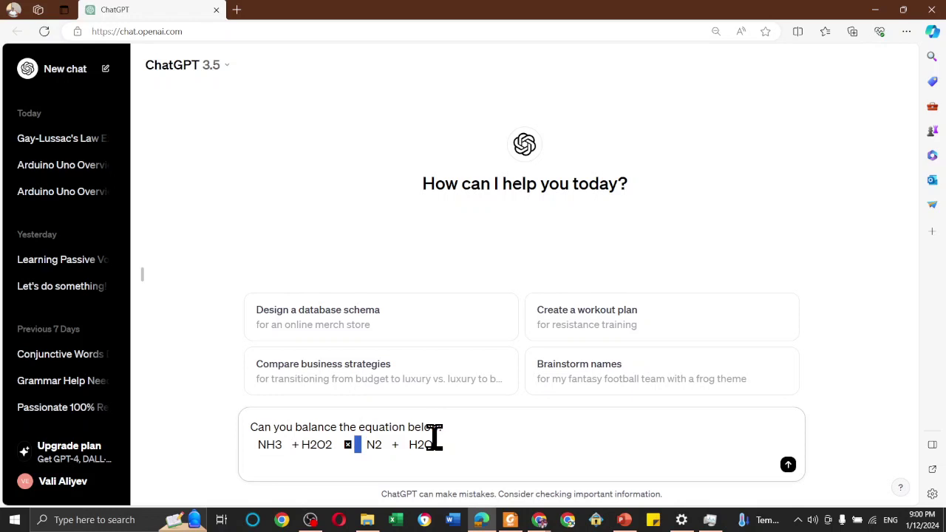
Step: Replace the unreadable arrow characters in the prompt's NH3 + H2O2 equation with an equals sign
{"action": "key", "text": "BackSpace"}
{"action": "type", "text": "="}
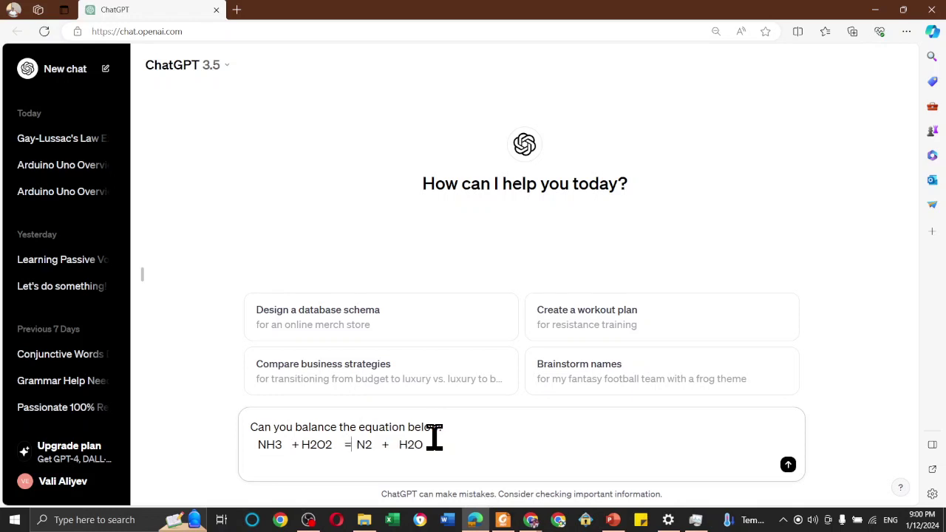
{"action": "key", "text": "BackSpace"}
Step: Copy the entire equation-balancing prompt and submit it to ChatGPT
{"action": "key", "text": "ctrl+a"}
{"action": "key", "text": "ctrl+c"}
{"action": "key", "text": "Right"}
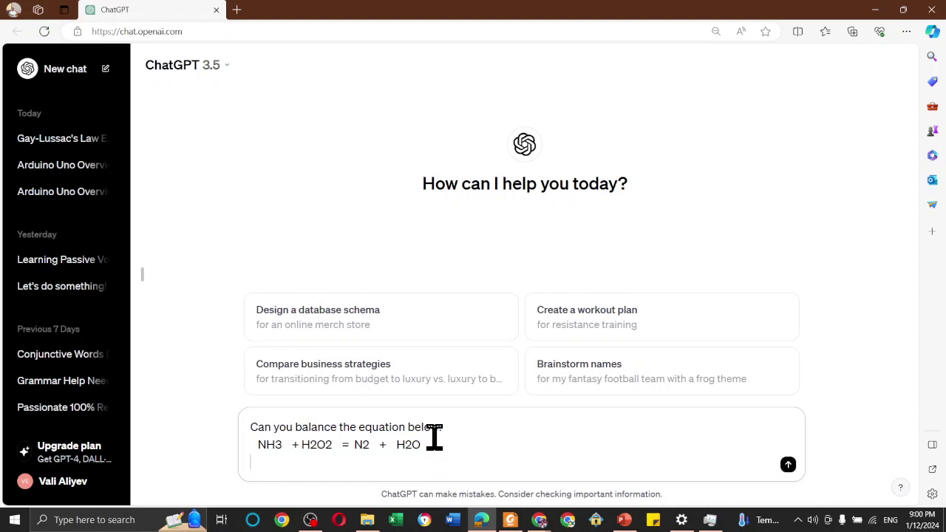
{"action": "key", "text": "Return"}
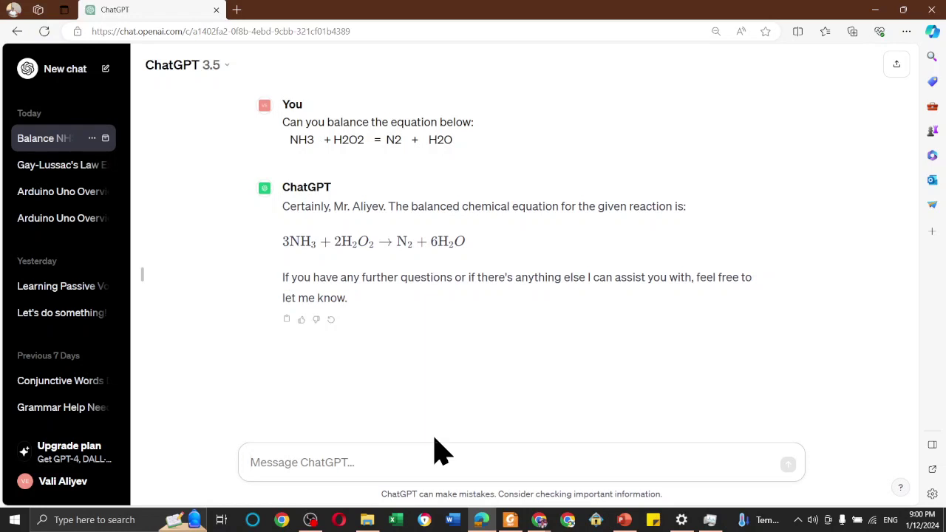
Step: Switch to Bard in a maximized Chrome window and submit the copied equation-balancing prompt without its trailing blank line
{"action": "left_click", "coordinate": [569, 520]}
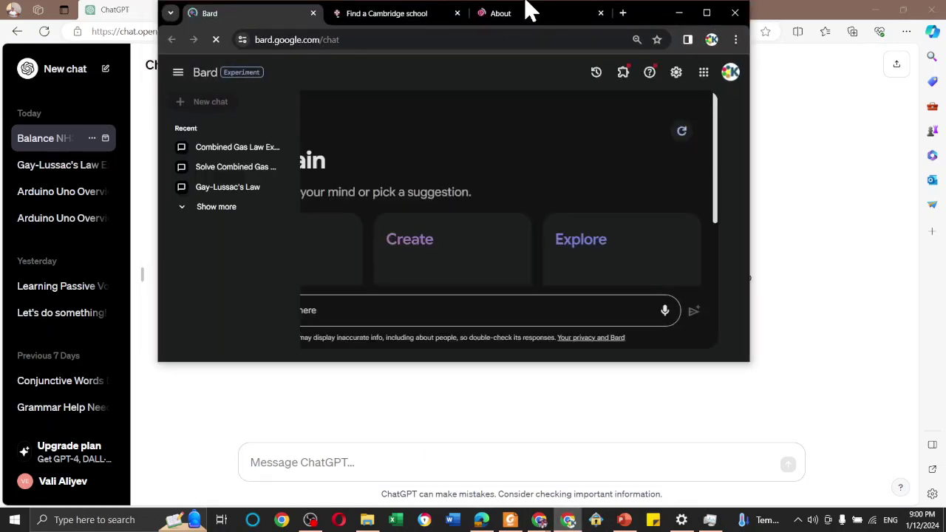
{"action": "double_click", "coordinate": [530, 11]}
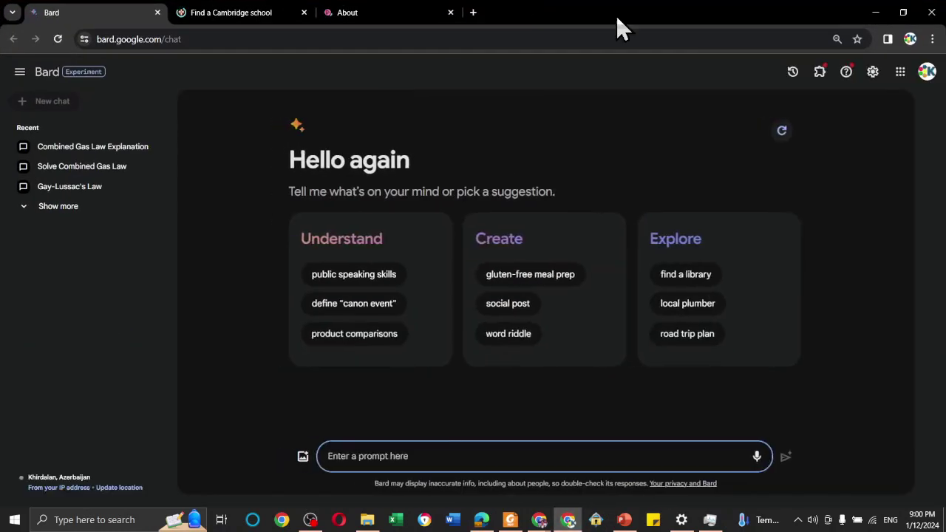
{"action": "key", "text": "ctrl+v"}
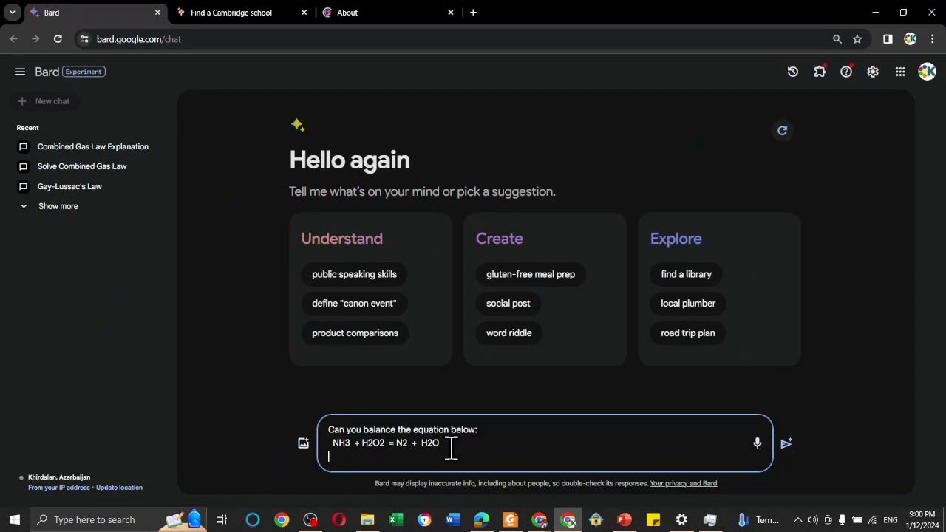
{"action": "key", "text": "BackSpace"}
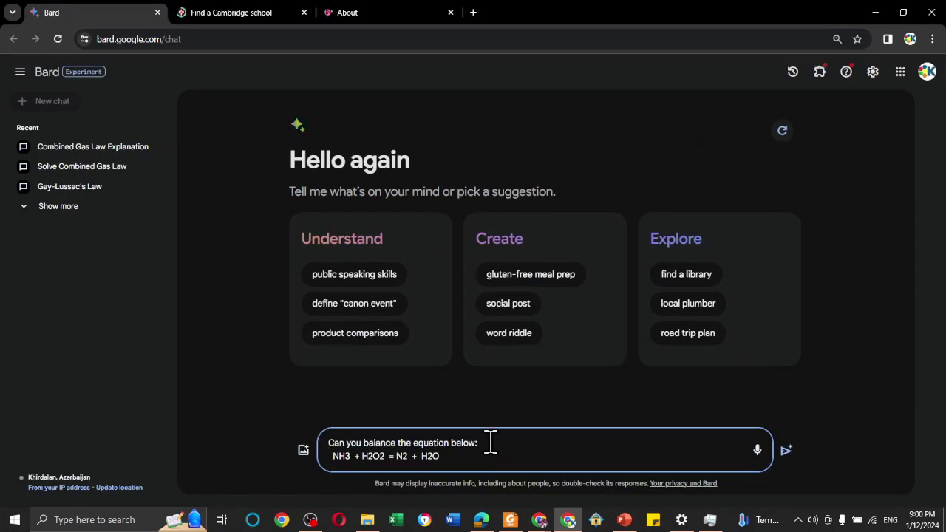
{"action": "key", "text": "Return"}
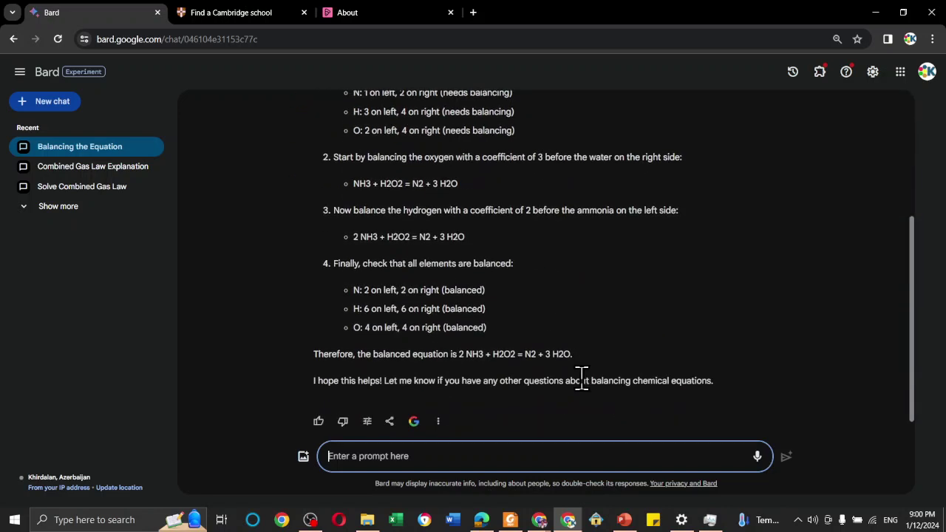
Step: Arrange the Bard and ChatGPT windows side by side, with ChatGPT on the left half and Bard on the right
{"action": "key", "text": "super+Right"}
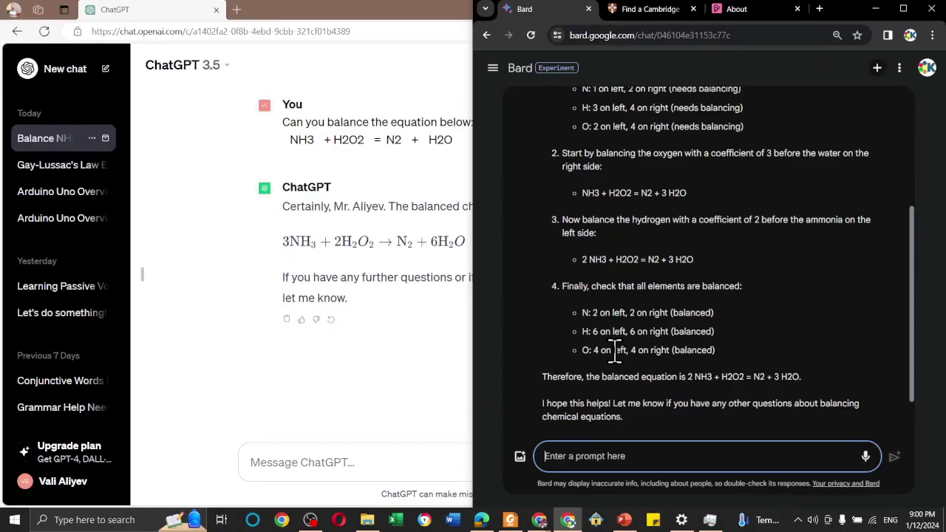
{"action": "left_click", "coordinate": [209, 287]}
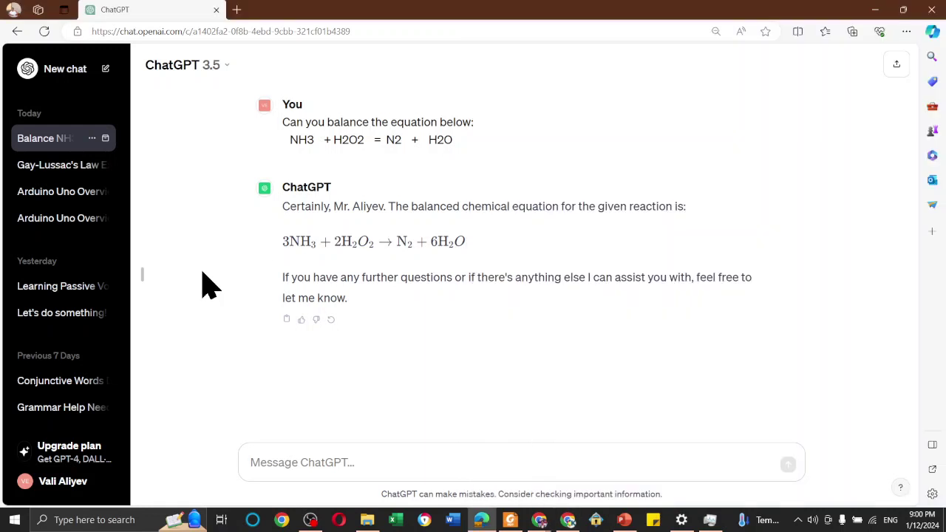
{"action": "key", "text": "super+Left"}
{"action": "scroll", "coordinate": [759, 323], "scroll_direction": "down", "scroll_amount": 1}
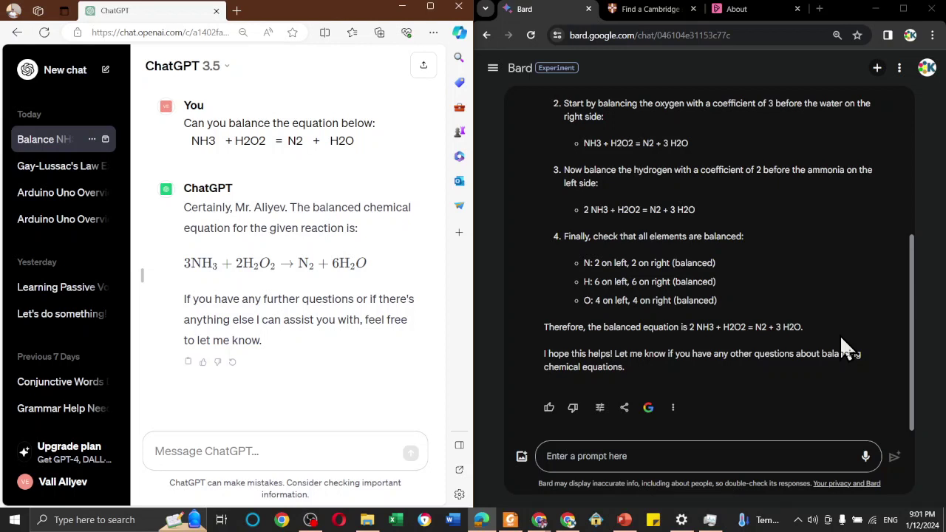
Step: Compare the ChatGPT and Bard answers, including Bard's balancing steps, with the worked solution on the PowerPoint slide
{"action": "left_click", "coordinate": [625, 520]}
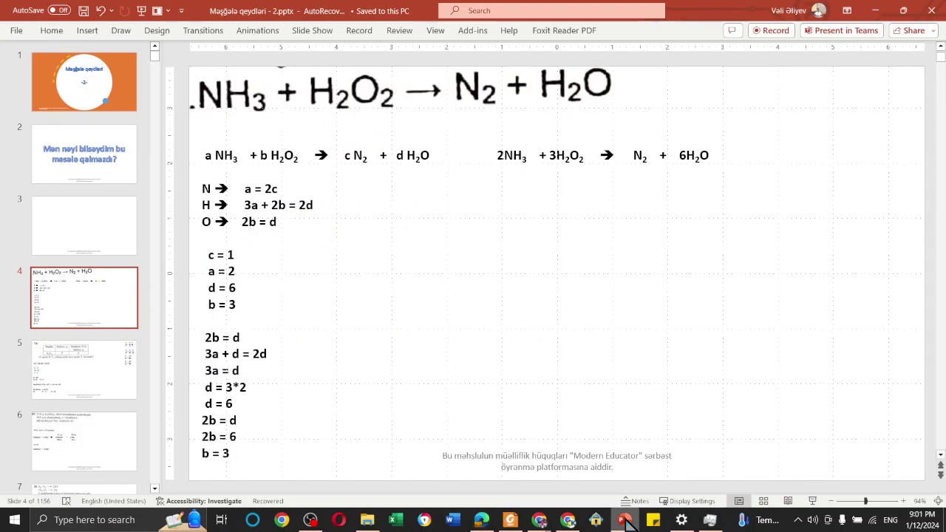
{"action": "left_click", "coordinate": [625, 521]}
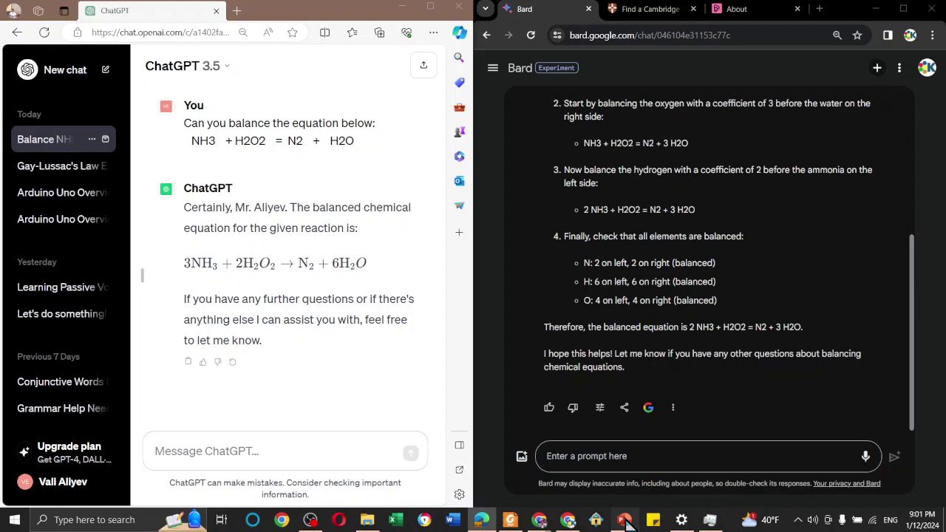
{"action": "left_click", "coordinate": [624, 521]}
{"action": "left_click", "coordinate": [624, 521]}
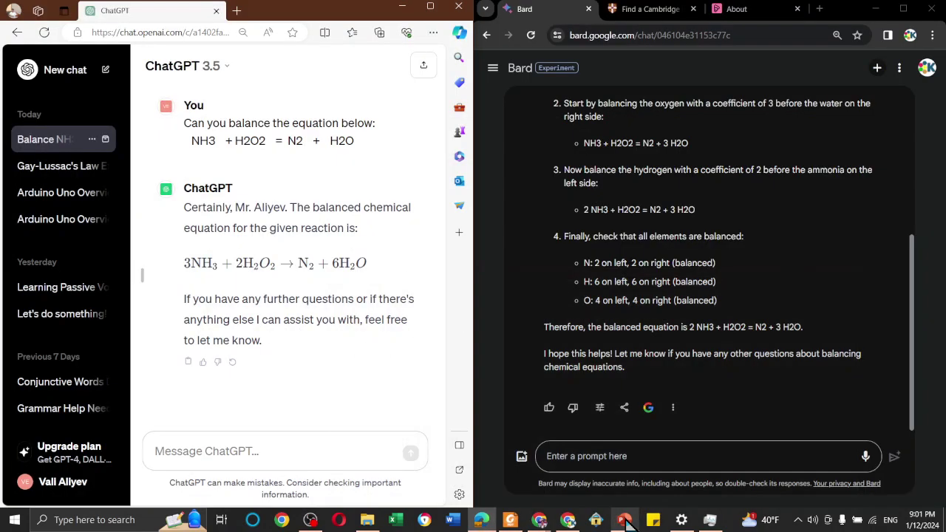
{"action": "left_click", "coordinate": [625, 520]}
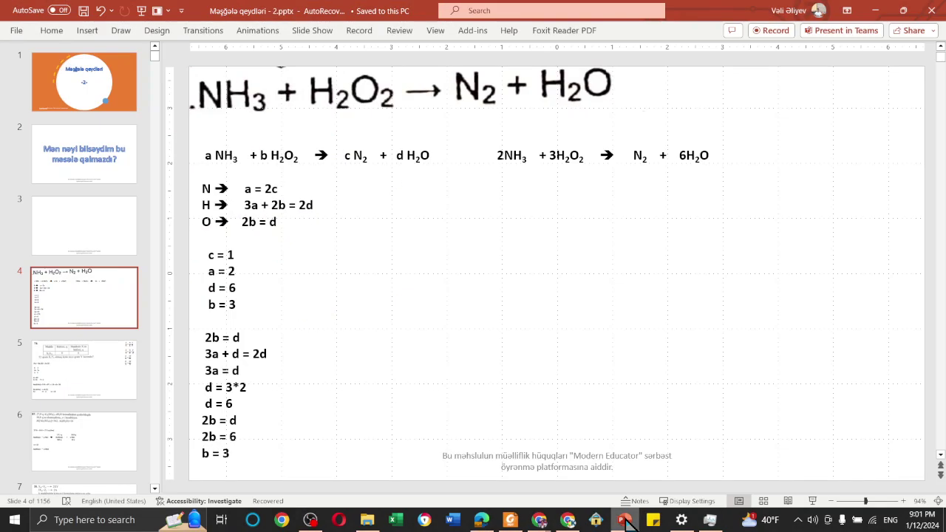
{"action": "left_click", "coordinate": [624, 520]}
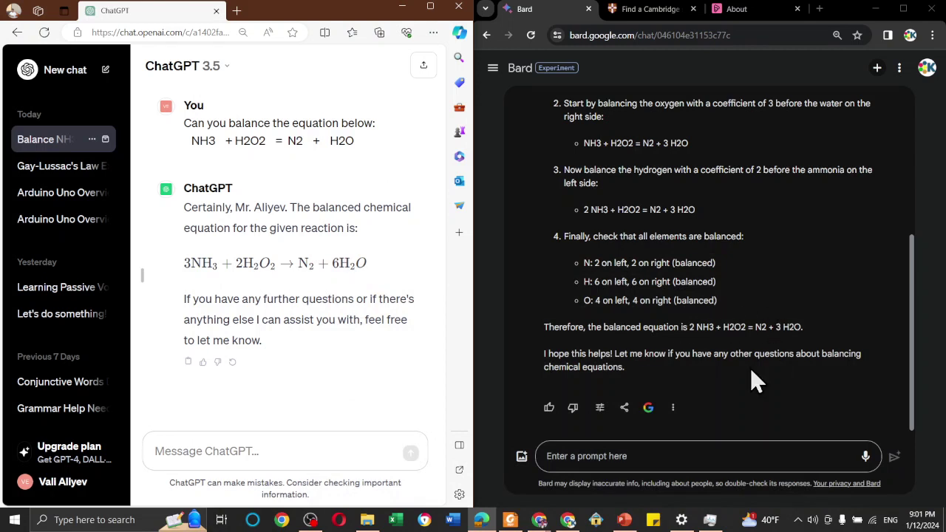
{"action": "scroll", "coordinate": [745, 288], "scroll_direction": "up", "scroll_amount": 3}
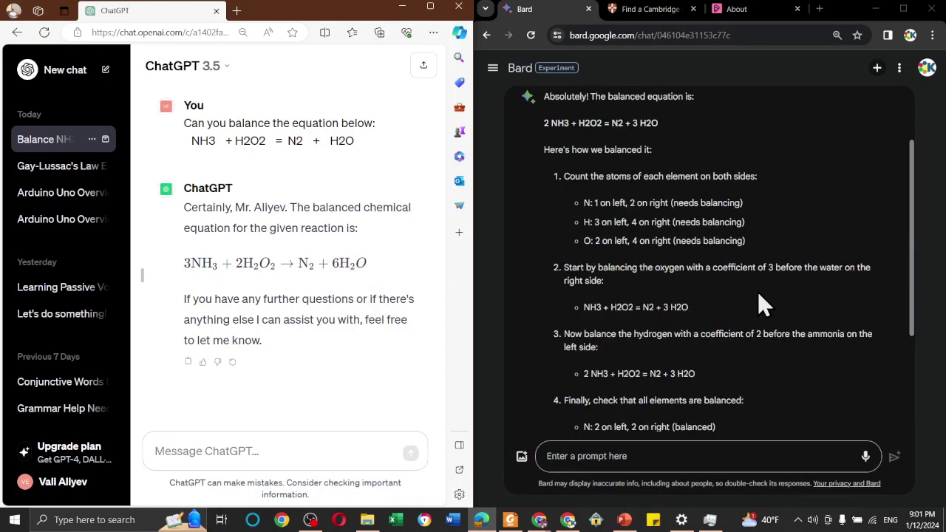
{"action": "scroll", "coordinate": [765, 303], "scroll_direction": "down", "scroll_amount": 3}
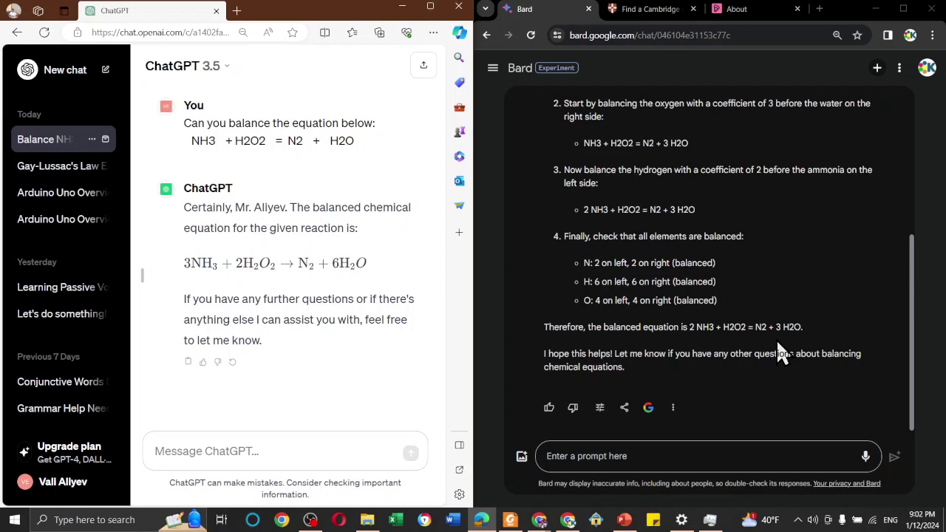
Step: Write the reply "You are wrong buddy!" in the ChatGPT message box and copy it
{"action": "left_click", "coordinate": [286, 443]}
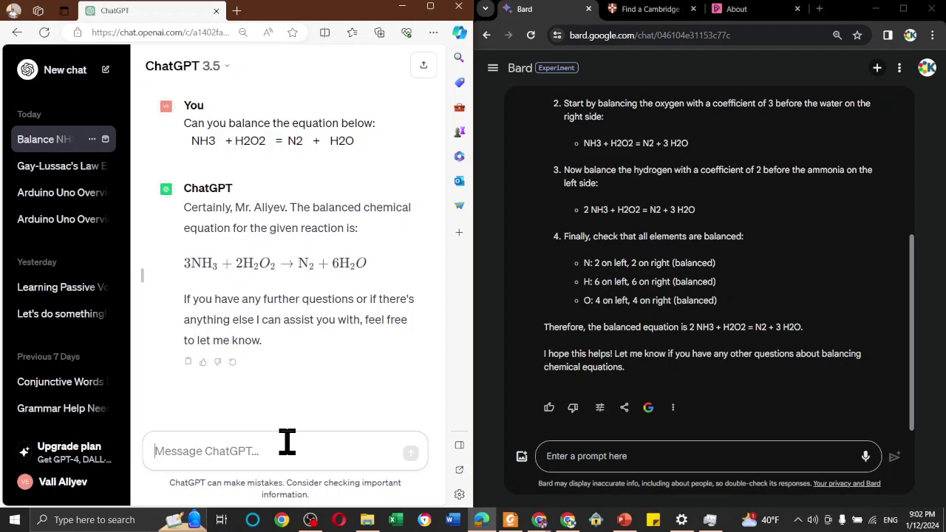
{"action": "type", "text": "Yo"}
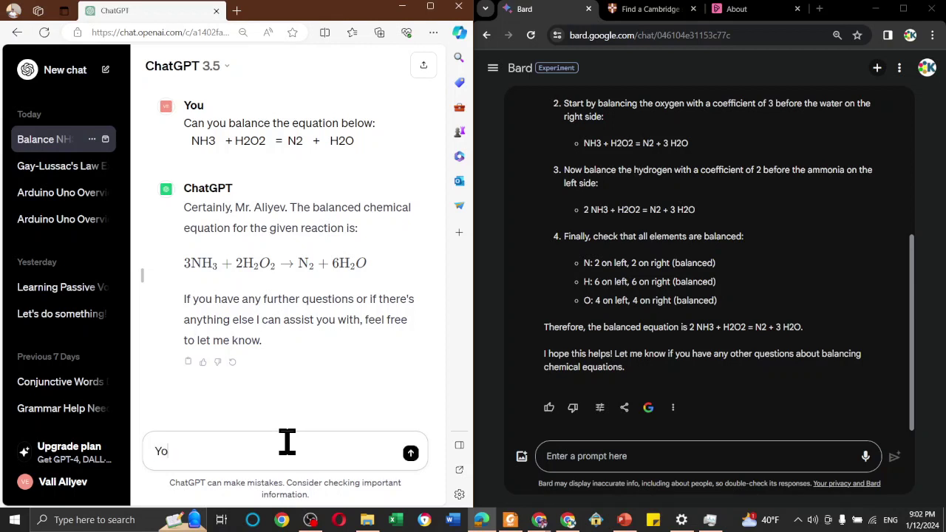
{"action": "type", "text": "u are wrong buddy"}
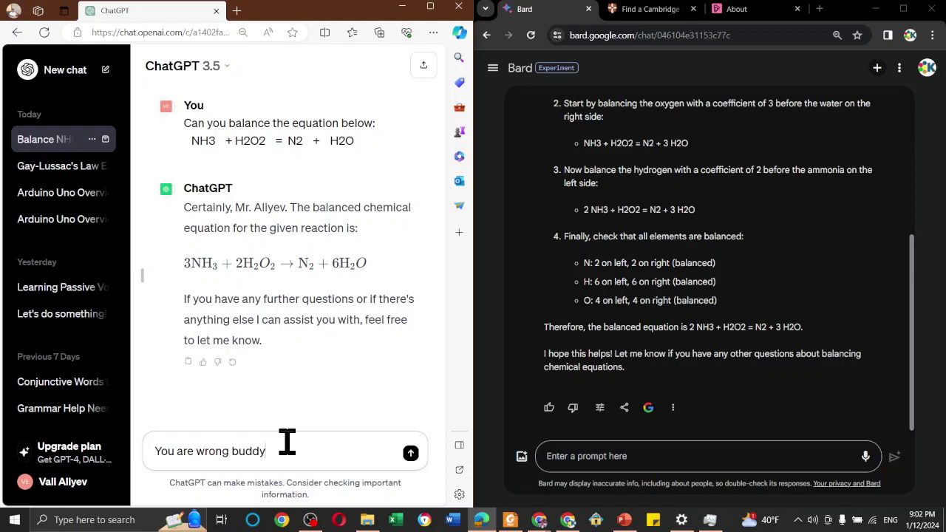
{"action": "type", "text": "!"}
{"action": "key", "text": "ctrl+a"}
{"action": "key", "text": "ctrl+c"}
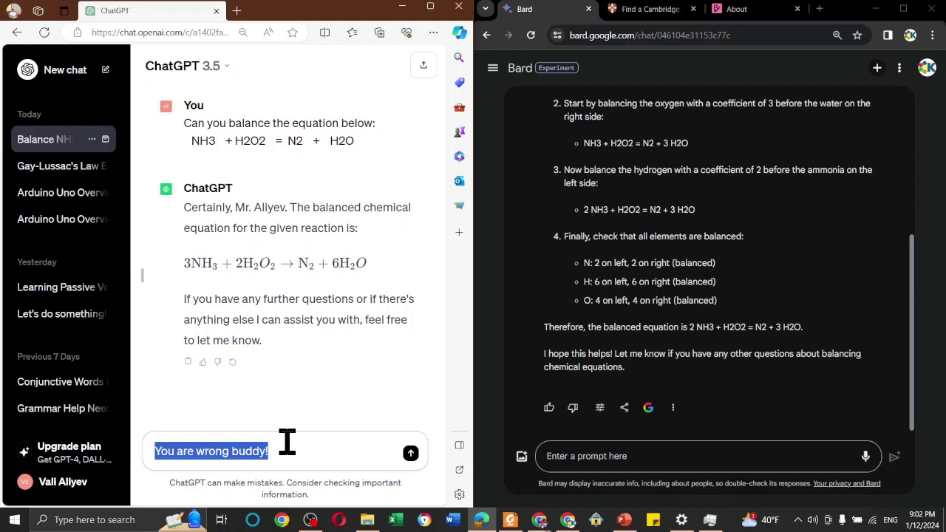
Step: Send "You are wrong buddy!" to both Bard and ChatGPT and view their revised answers
{"action": "left_click", "coordinate": [612, 456]}
{"action": "key", "text": "ctrl+v"}
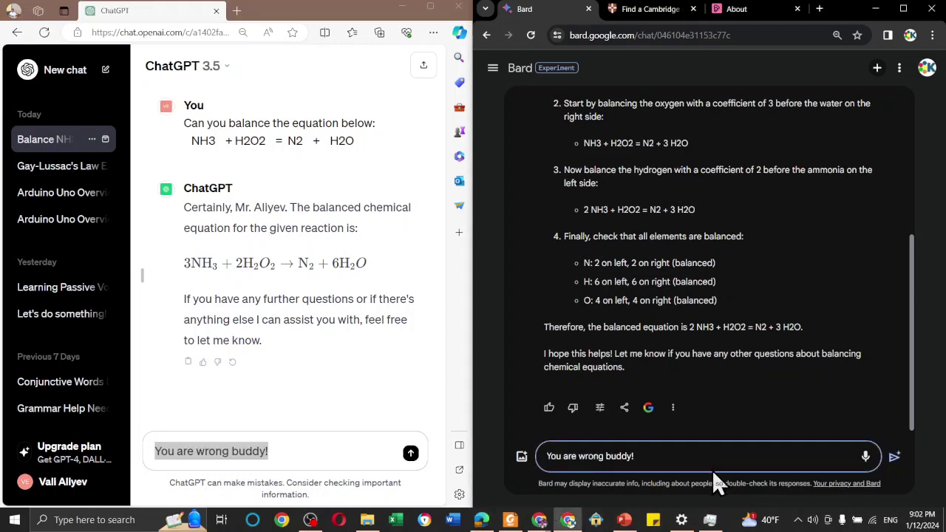
{"action": "key", "text": "Return"}
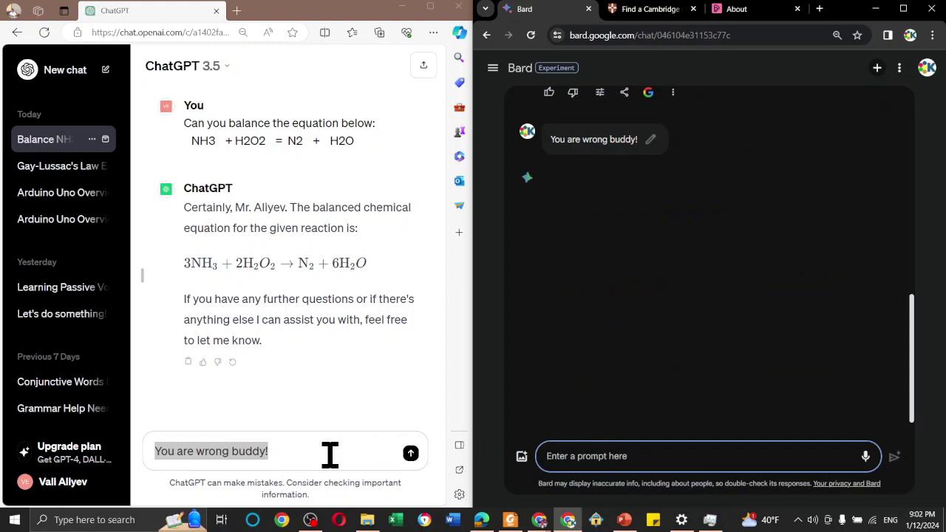
{"action": "left_click", "coordinate": [312, 452]}
{"action": "key", "text": "Return"}
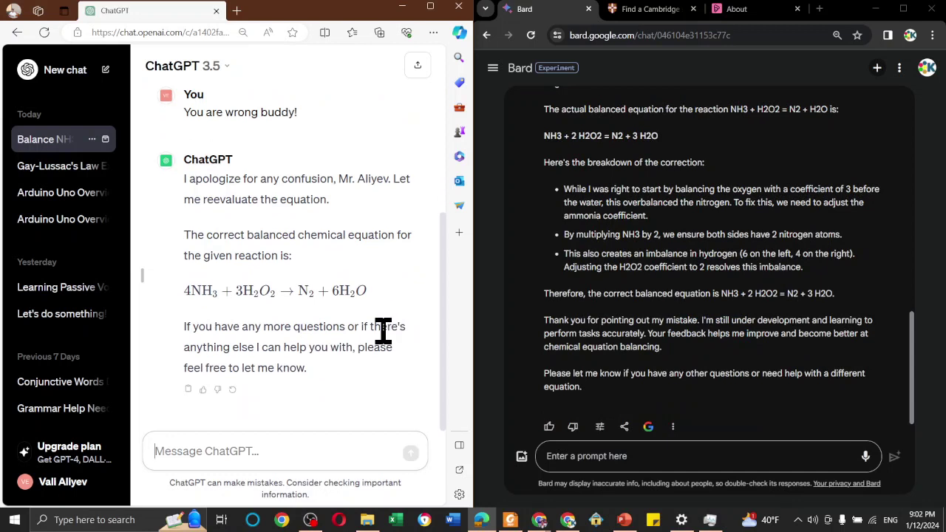
{"action": "scroll", "coordinate": [592, 355], "scroll_direction": "down", "scroll_amount": 1}
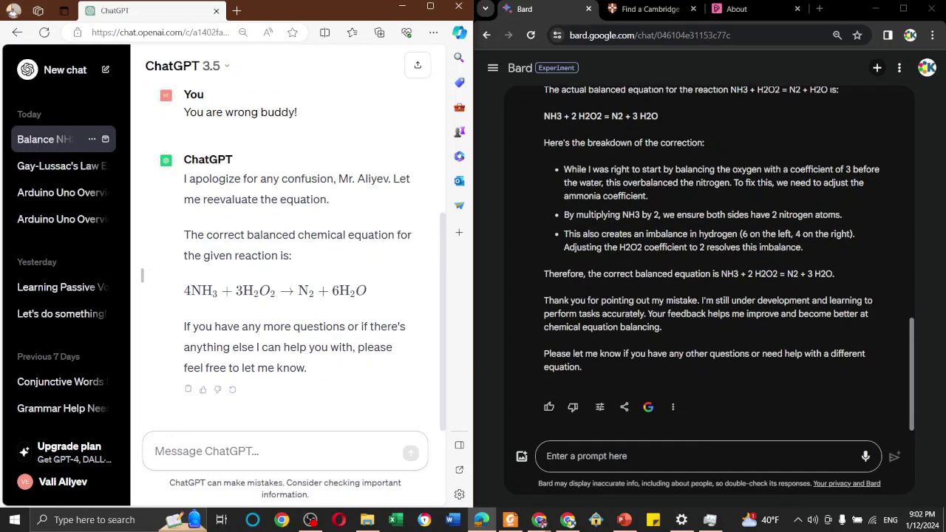
Step: Close the ChatGPT and Bard windows, and close all Foxit Reader tabs without saving Untitled.pdf
{"action": "left_click", "coordinate": [461, 10]}
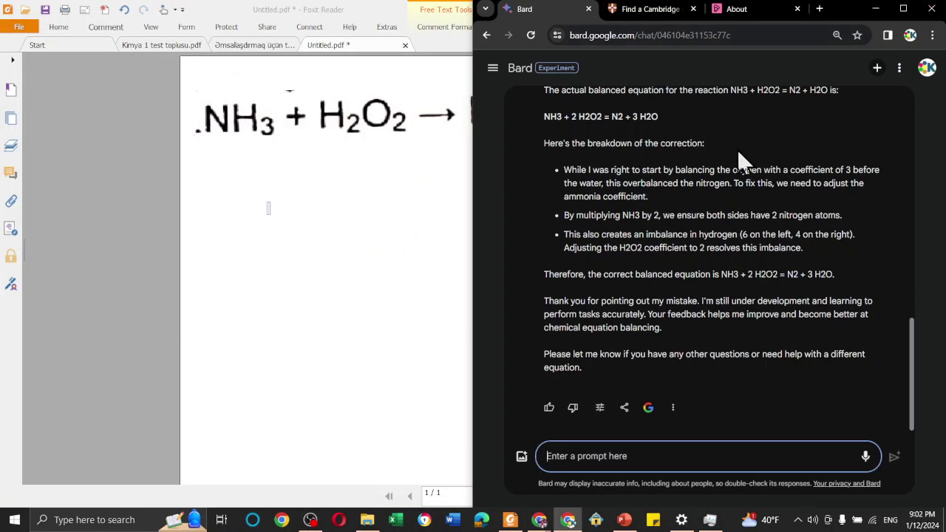
{"action": "left_click", "coordinate": [931, 9]}
{"action": "left_click", "coordinate": [931, 9]}
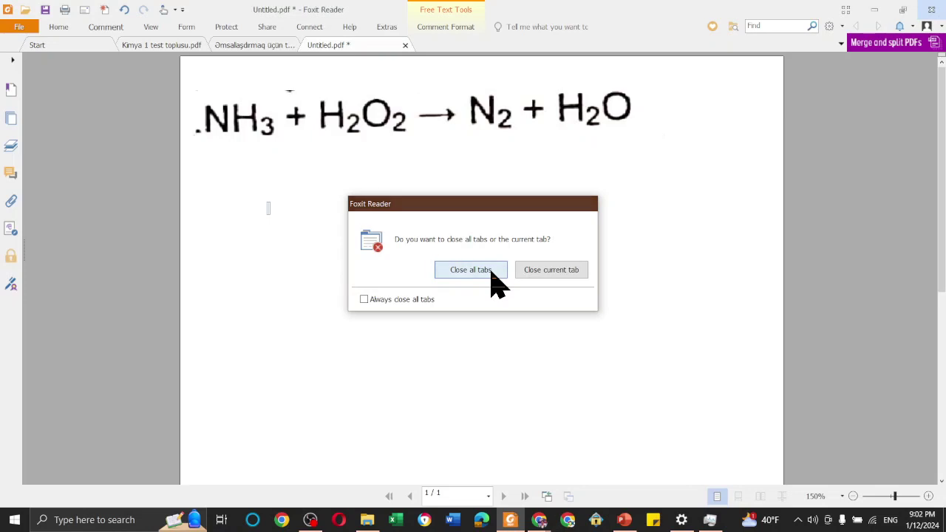
{"action": "left_click", "coordinate": [491, 270]}
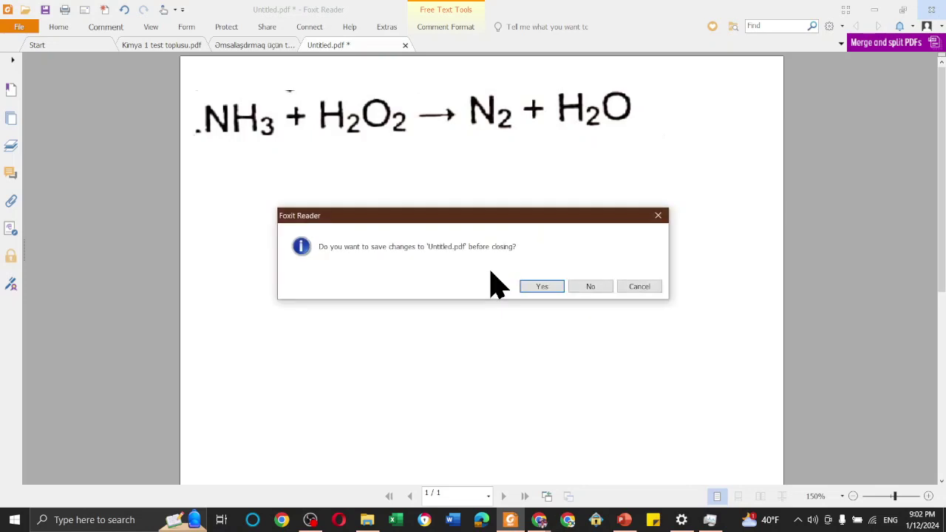
{"action": "left_click", "coordinate": [597, 287]}
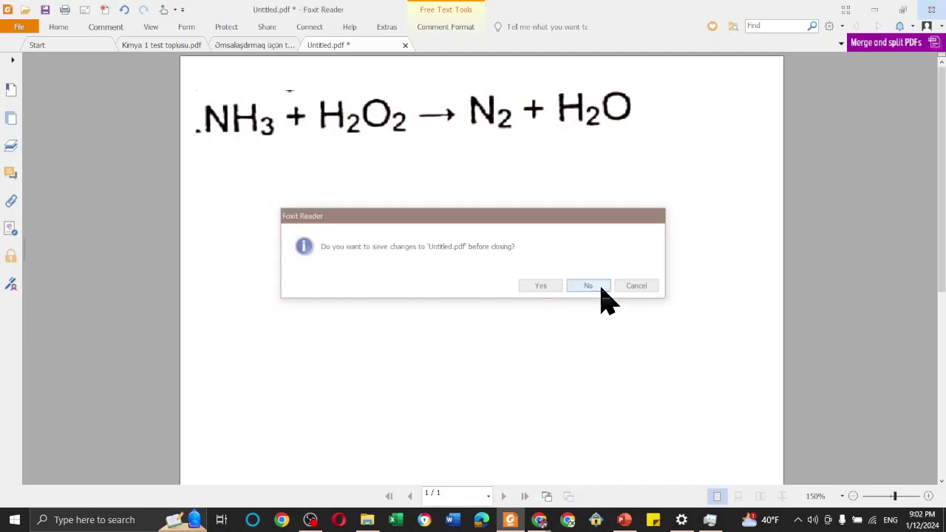
{"action": "left_click", "coordinate": [932, 9]}
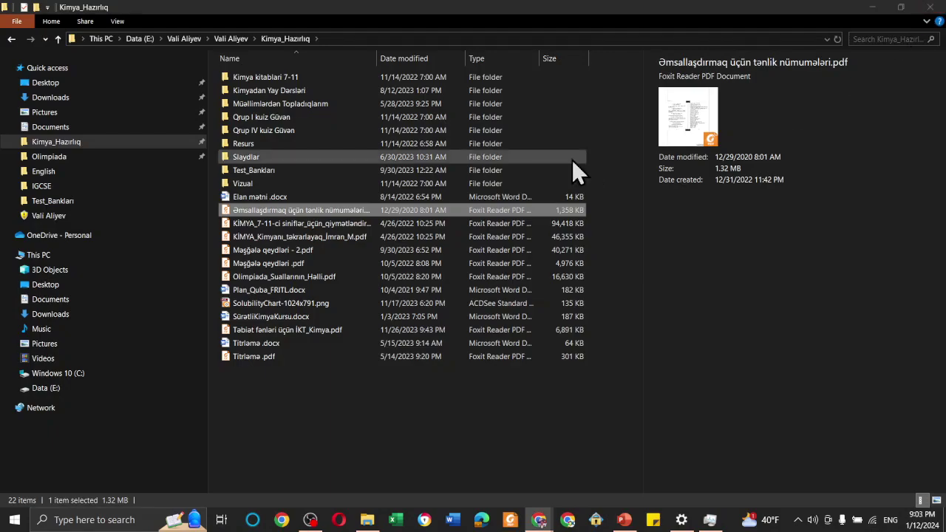